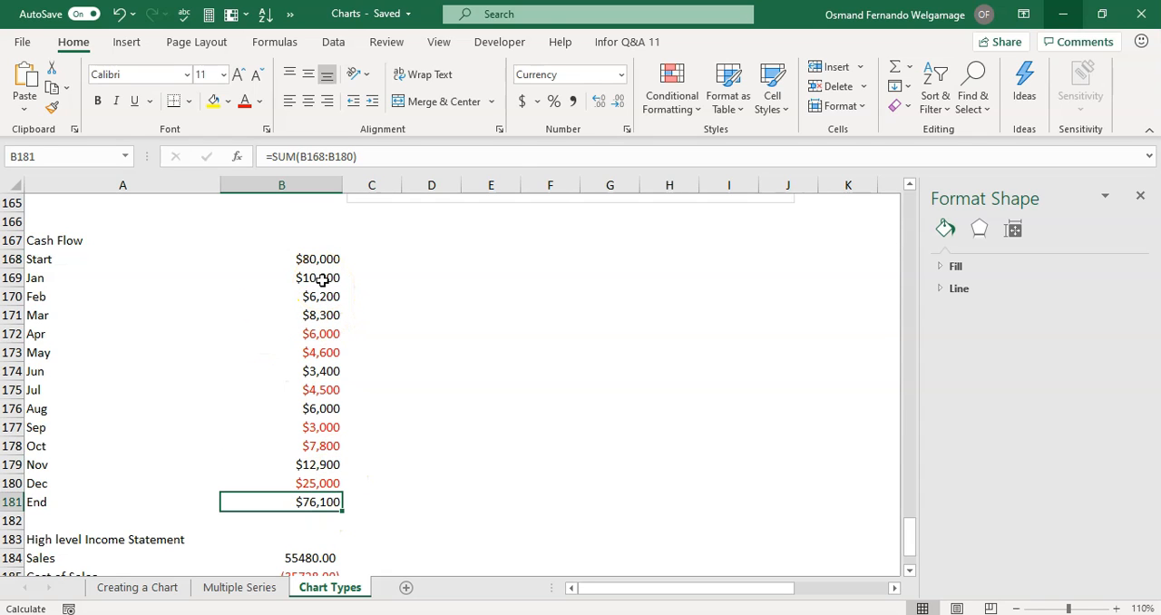
Insert a Waterfall chart from the cash flow data in A168:B181 and place it beside the data, starting at column C.
left_click(322, 281)
left_click(325, 485)
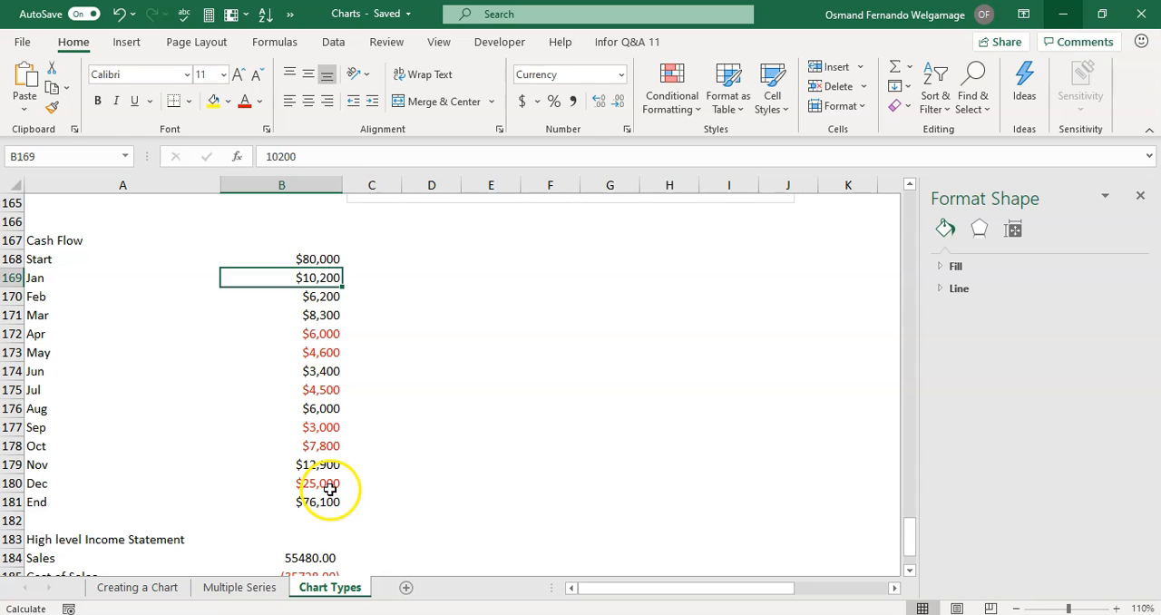
left_click_drag(49, 256, 305, 502)
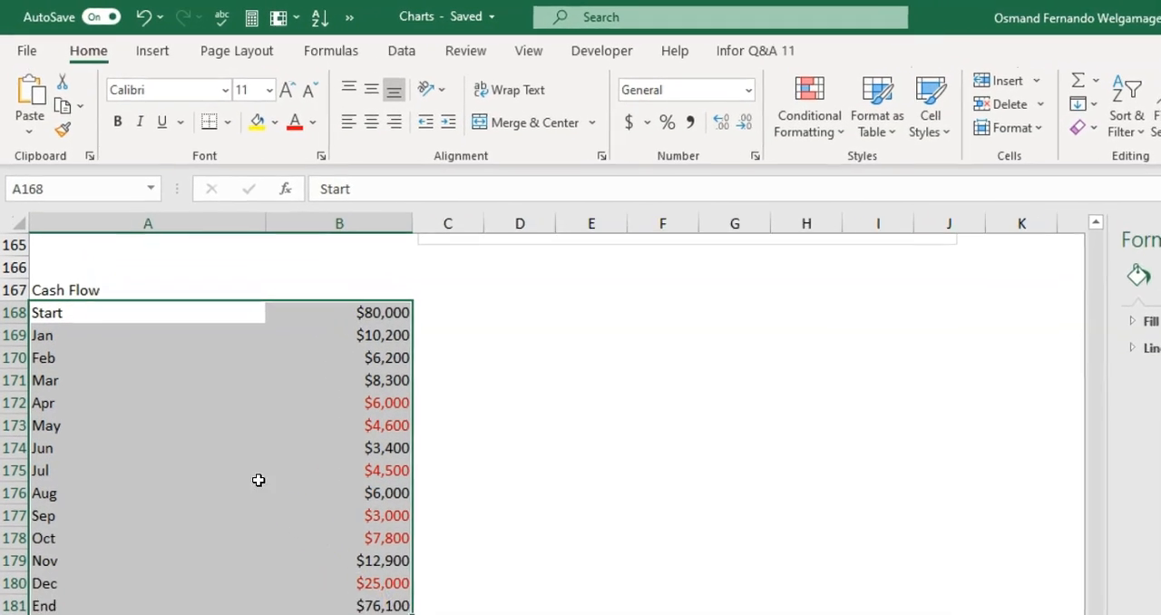
left_click(126, 42)
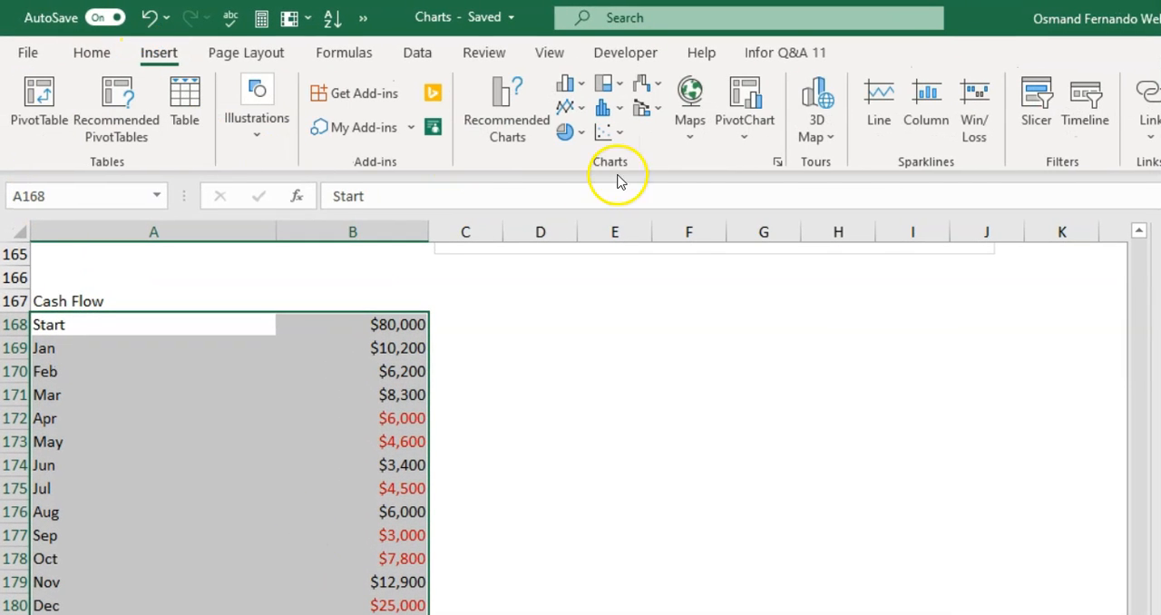
left_click(661, 89)
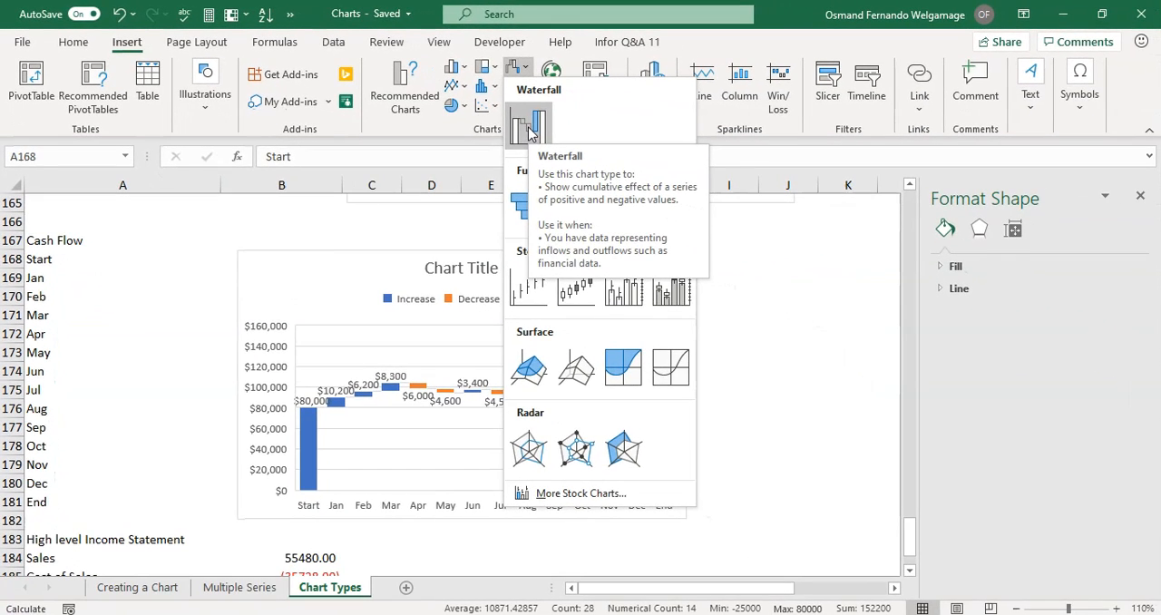
left_click(530, 129)
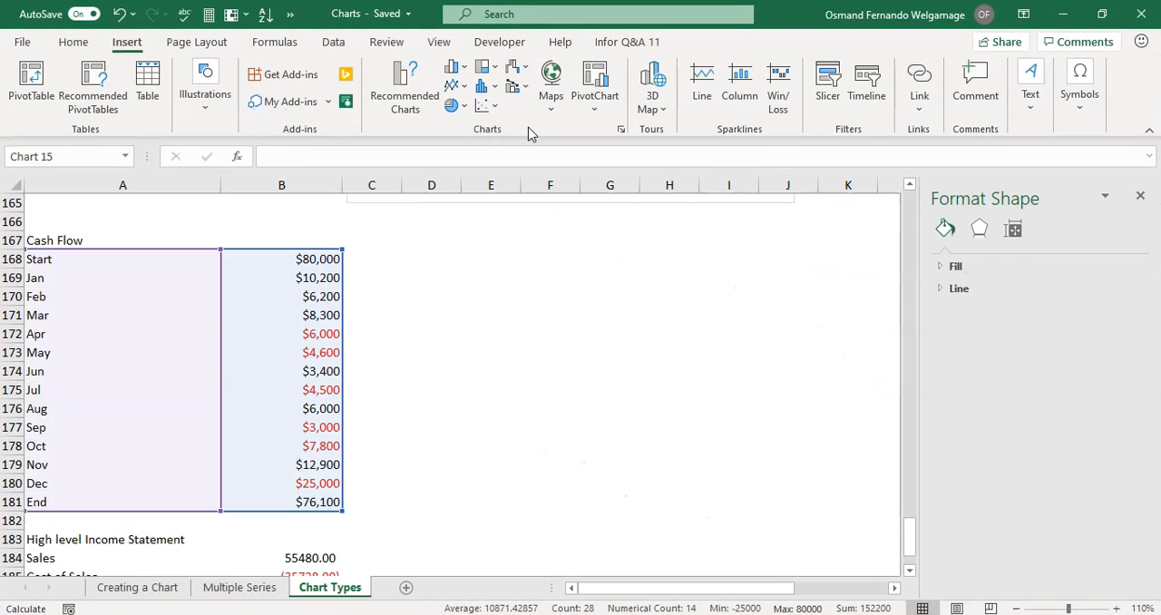
left_click_drag(479, 254, 510, 241)
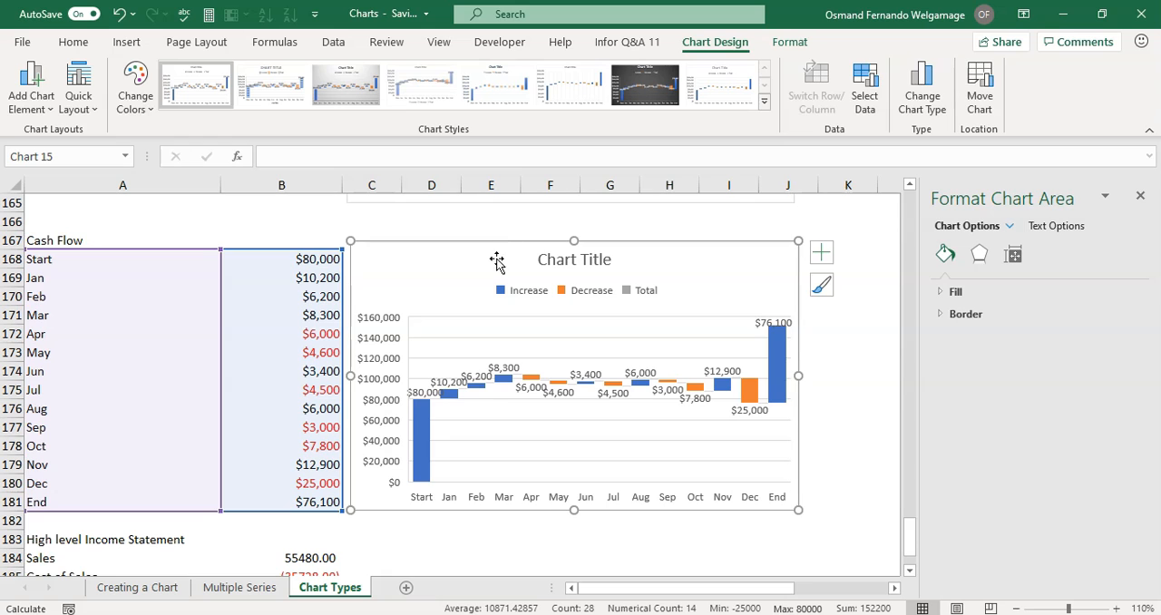
Set the Start column of the cash flow waterfall chart as a total.
mouse_move(423, 410)
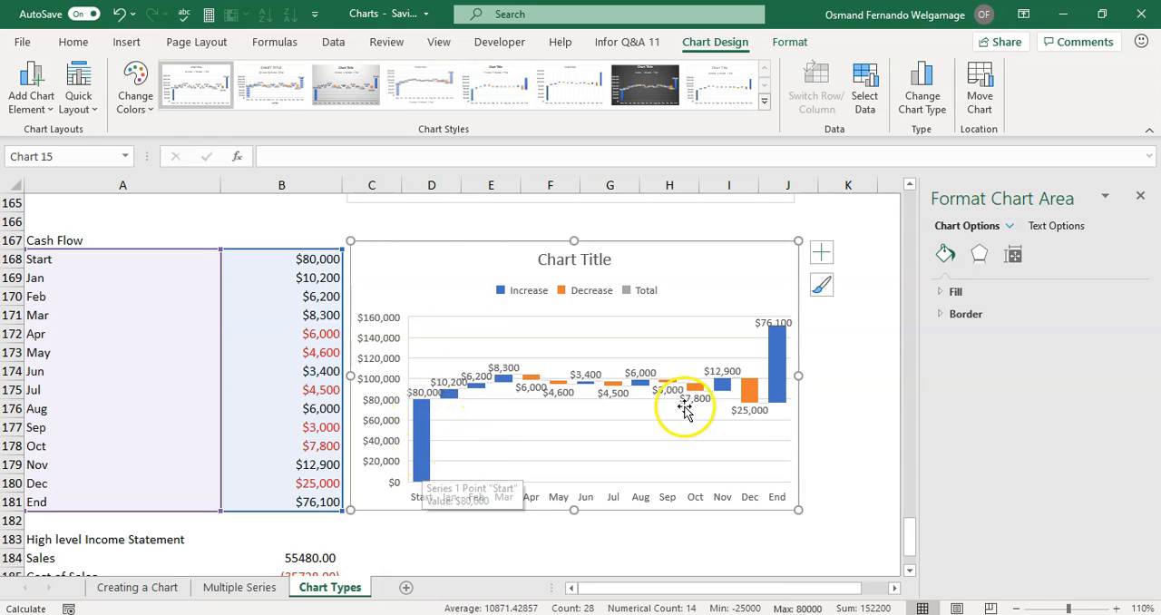
mouse_move(782, 379)
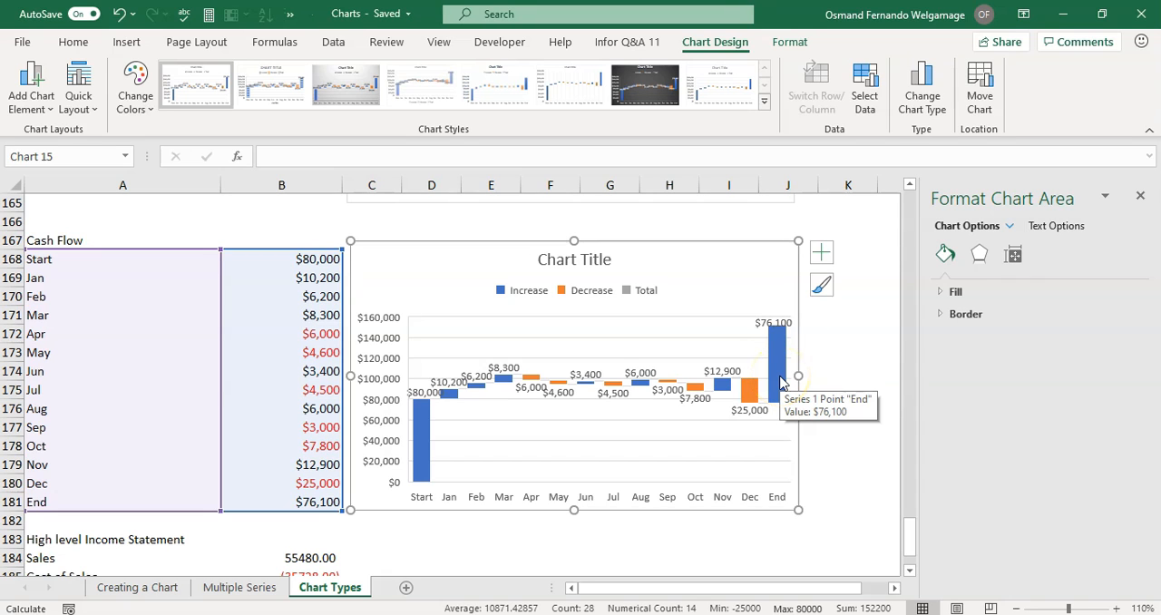
left_click(421, 404)
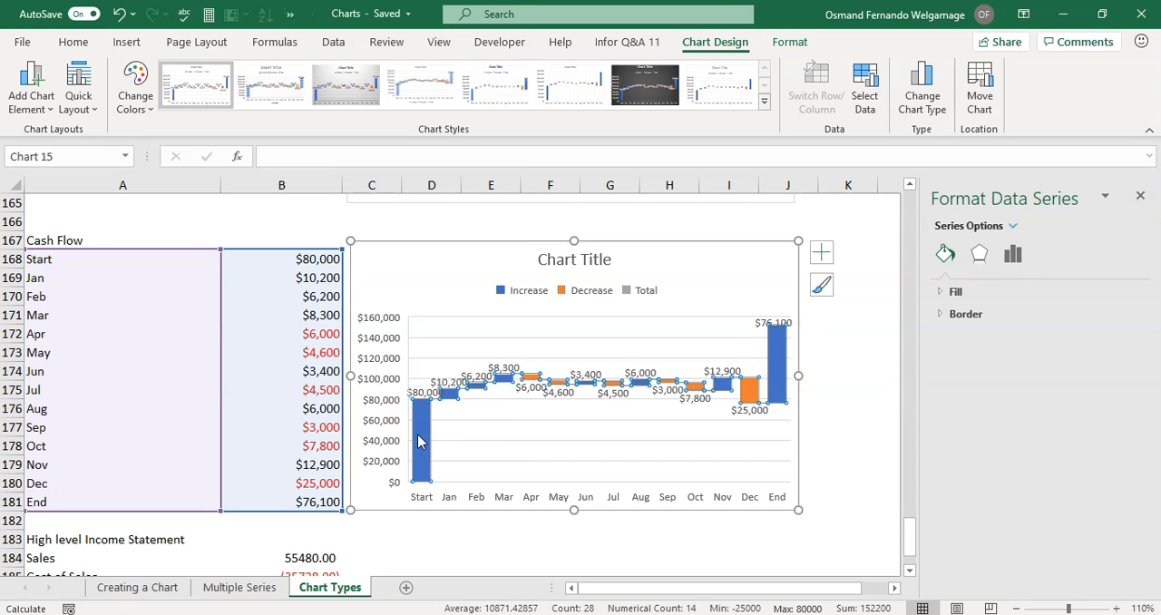
left_click(419, 434)
left_click(420, 410)
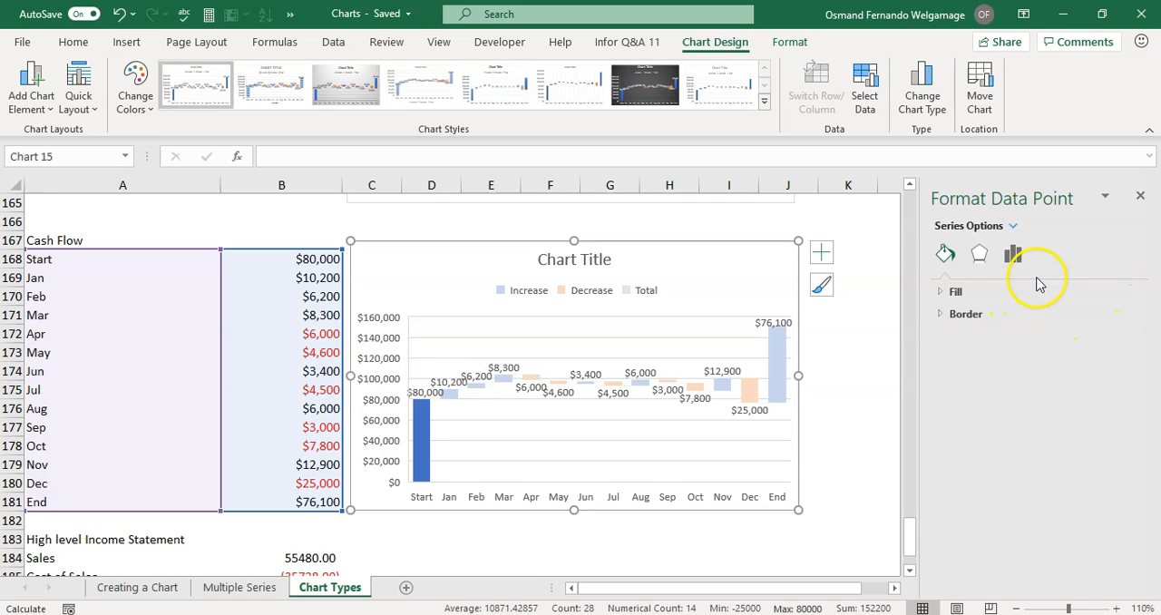
left_click(1013, 256)
mouse_move(420, 410)
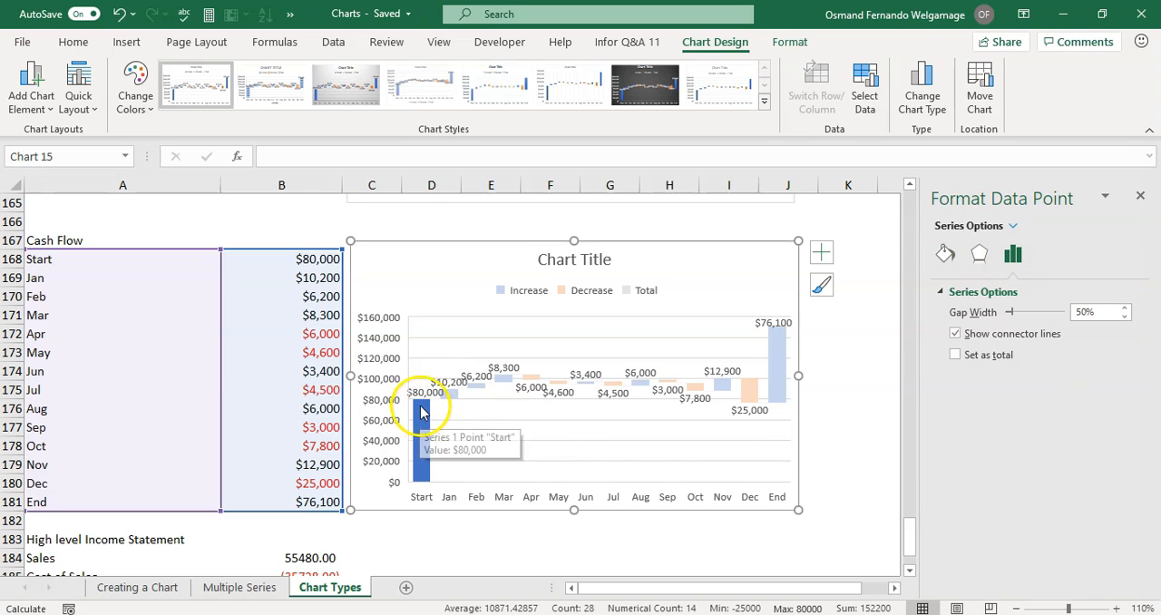
left_click(955, 355)
Set the End column of the cash flow waterfall chart as a total.
left_click(777, 356)
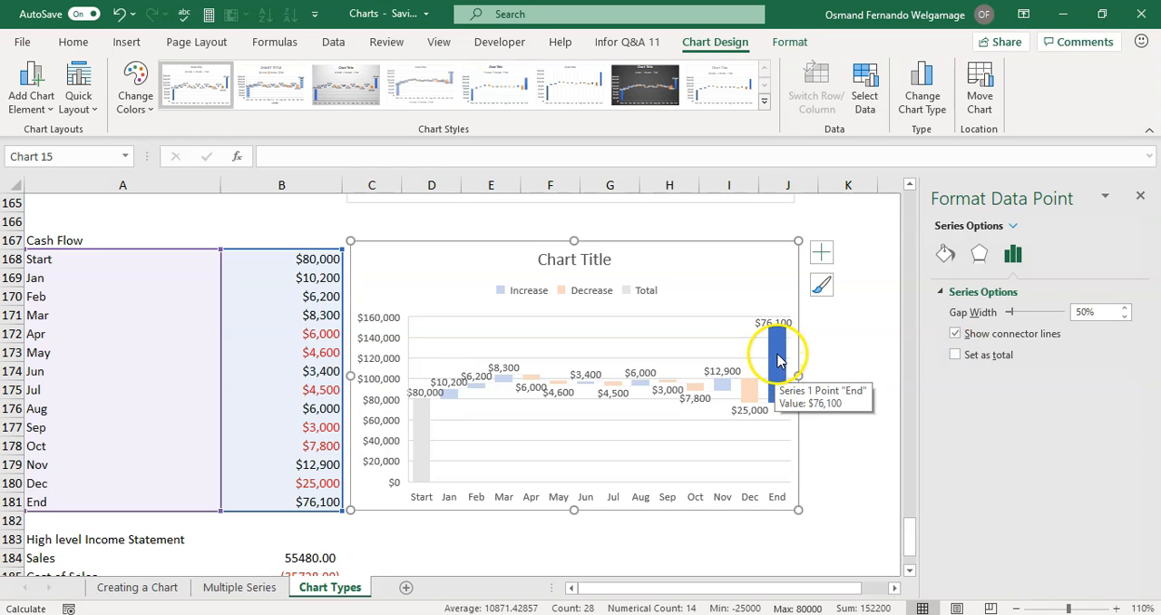
right_click(777, 355)
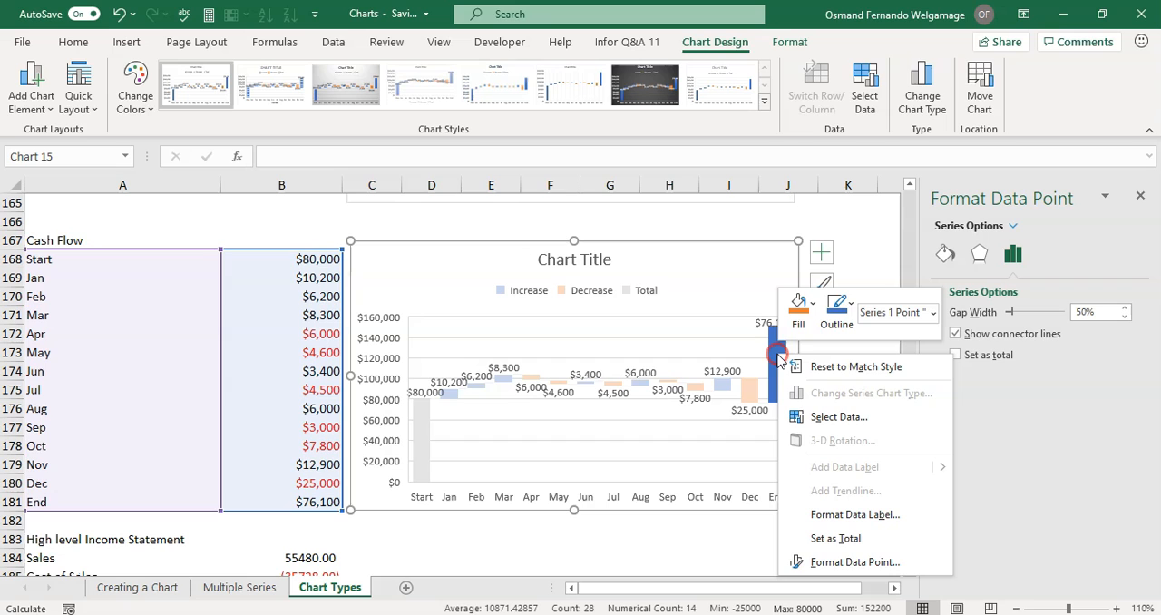
left_click(839, 539)
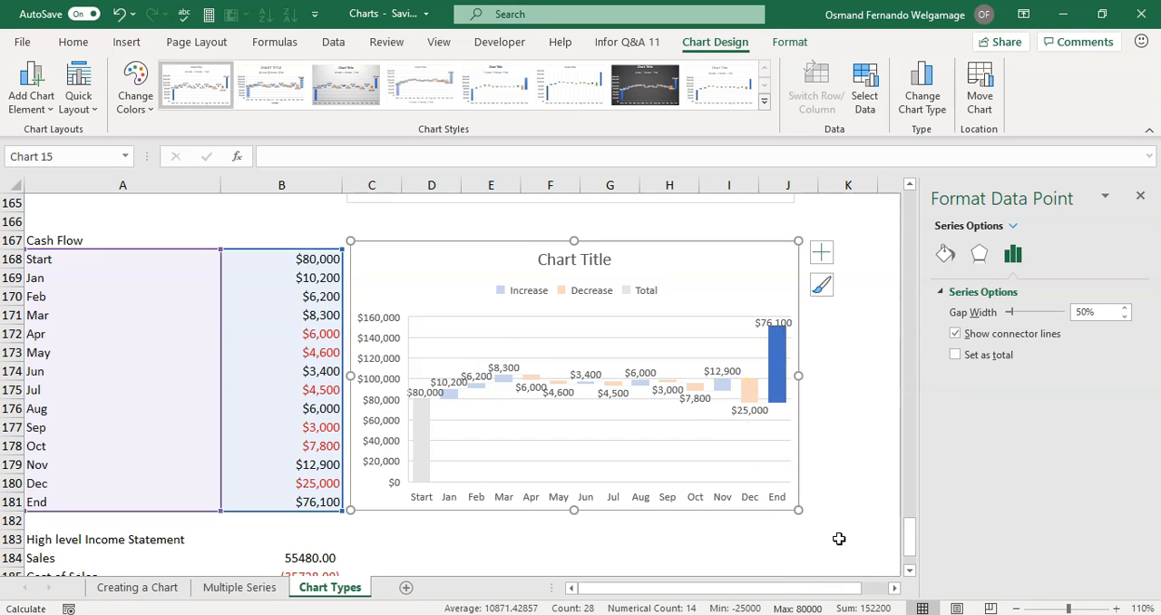
left_click(563, 410)
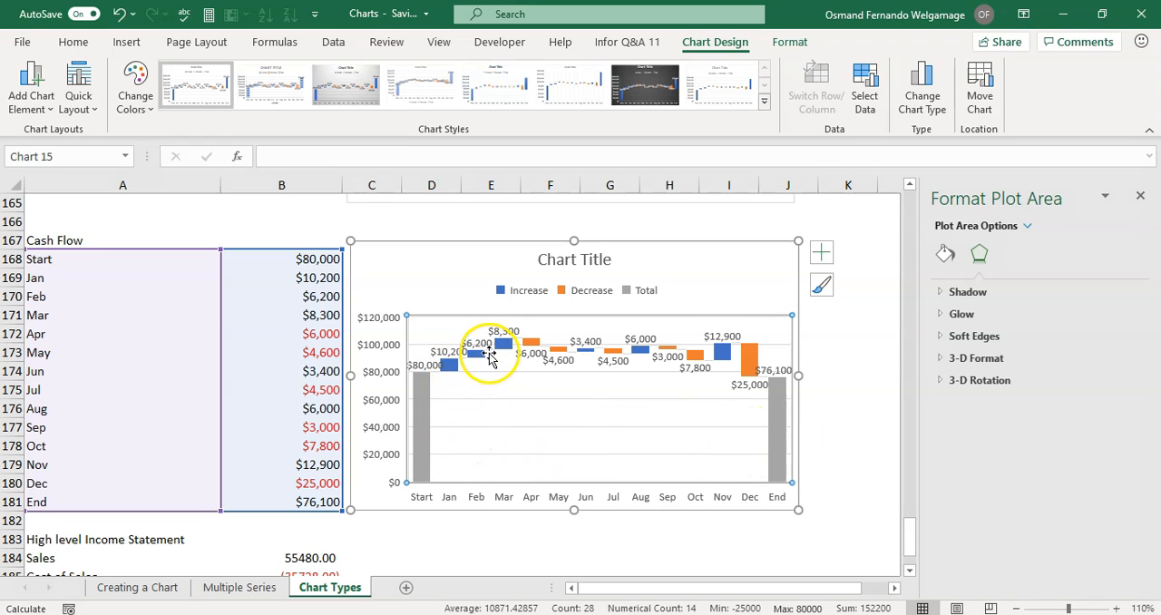
Recolor the cash flow chart with the third Colorful palette, which starts with orange, yellow and green.
left_click(822, 286)
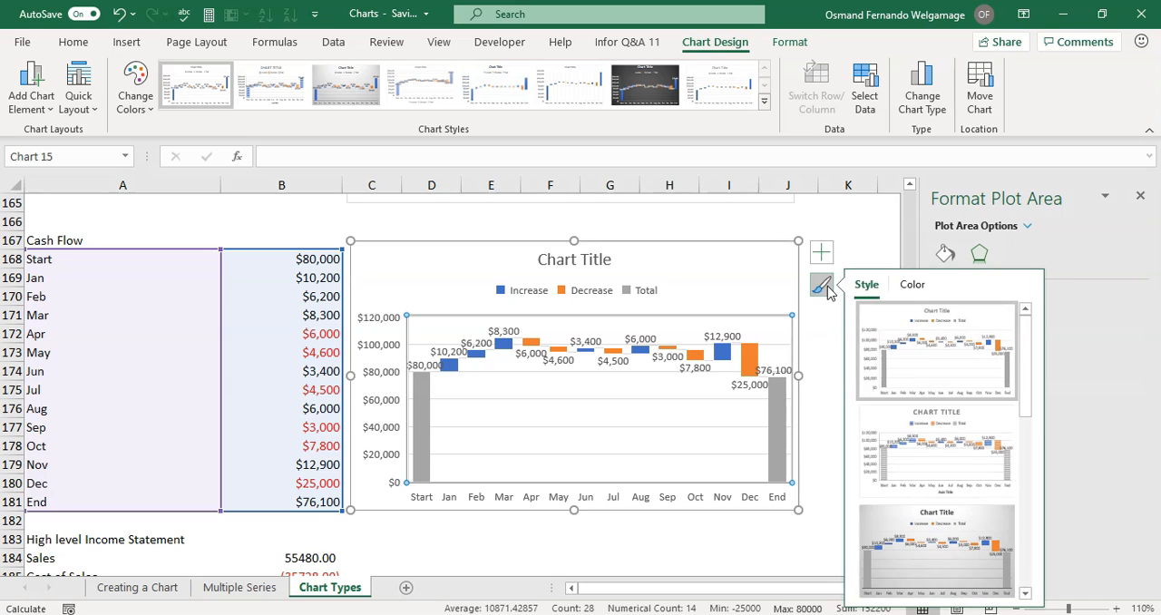
left_click(912, 286)
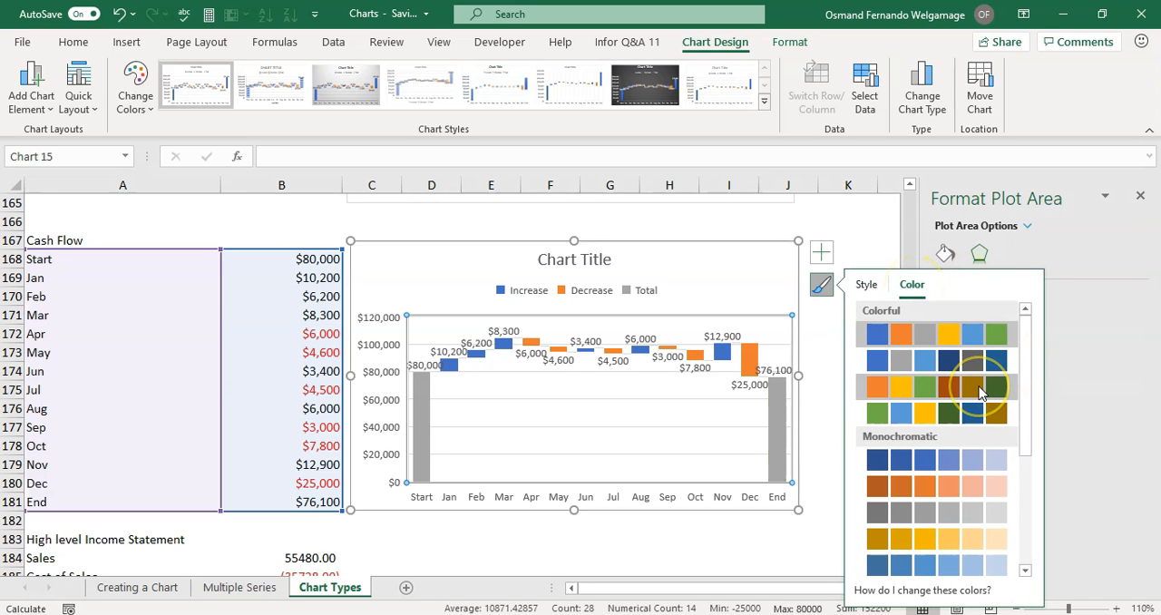
left_click(980, 390)
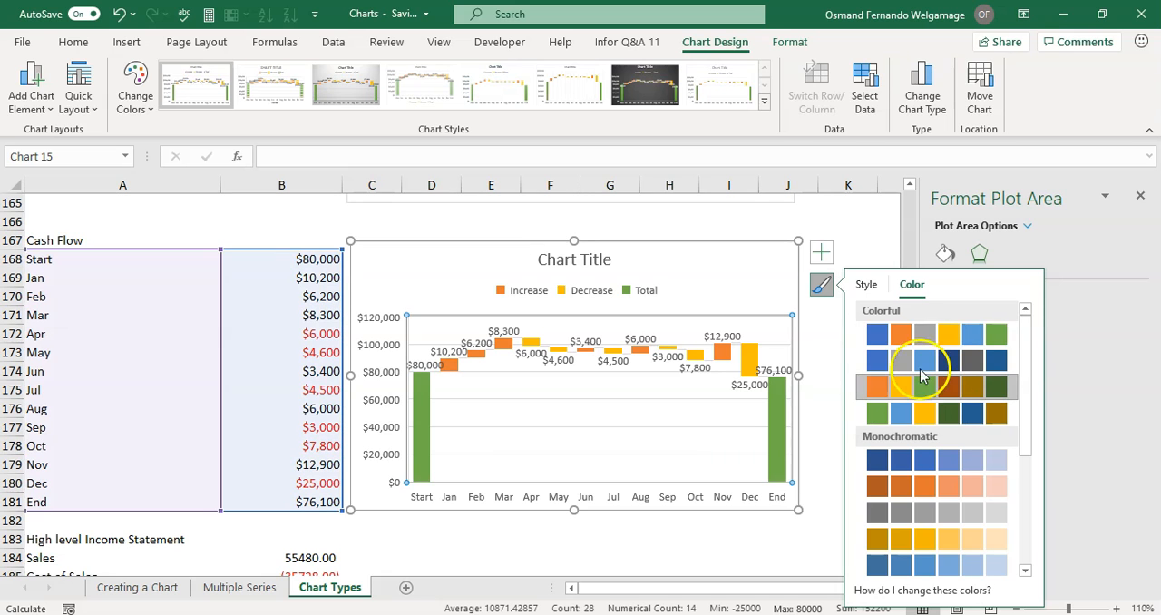
left_click(862, 228)
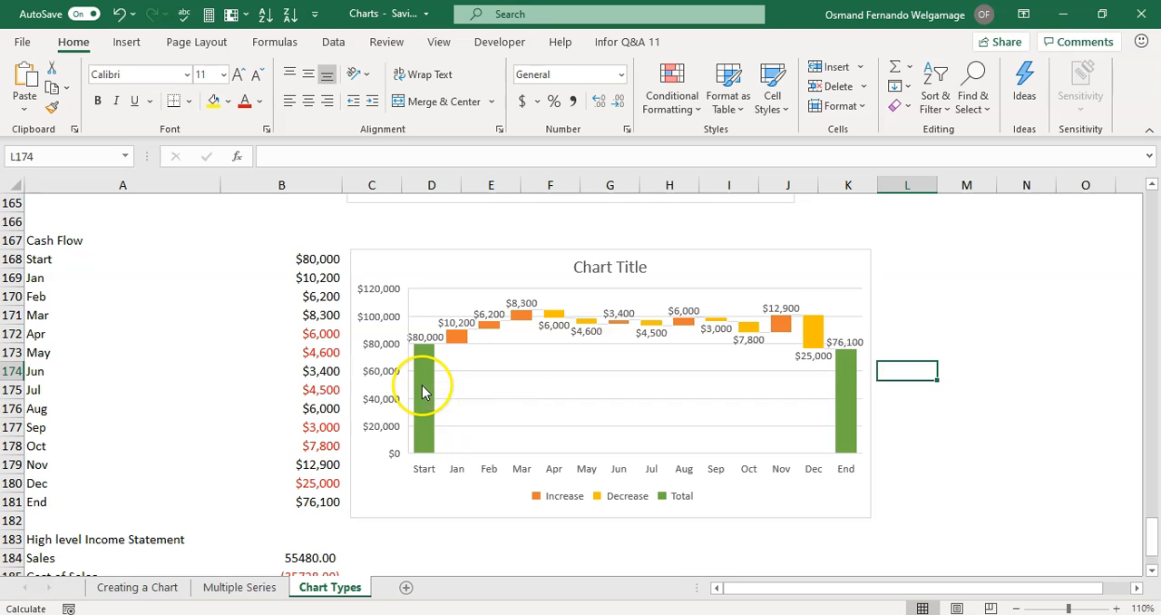
mouse_move(845, 397)
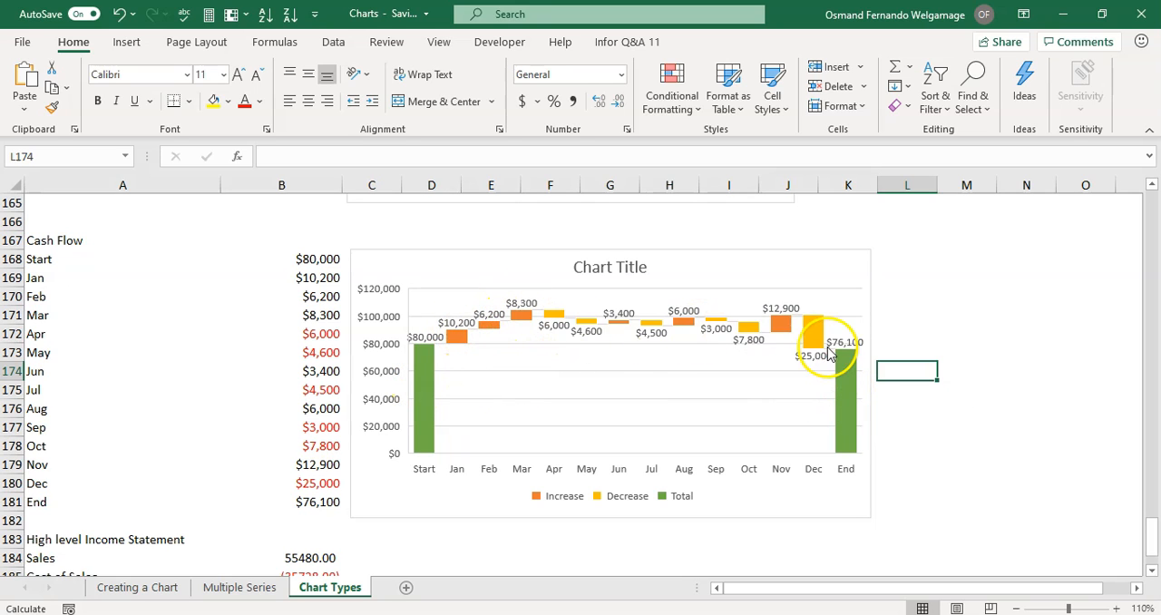
Insert a Waterfall chart from the High level Income Statement data in A184:B188 and place it beside the data.
scroll(616, 405, "down", 3)
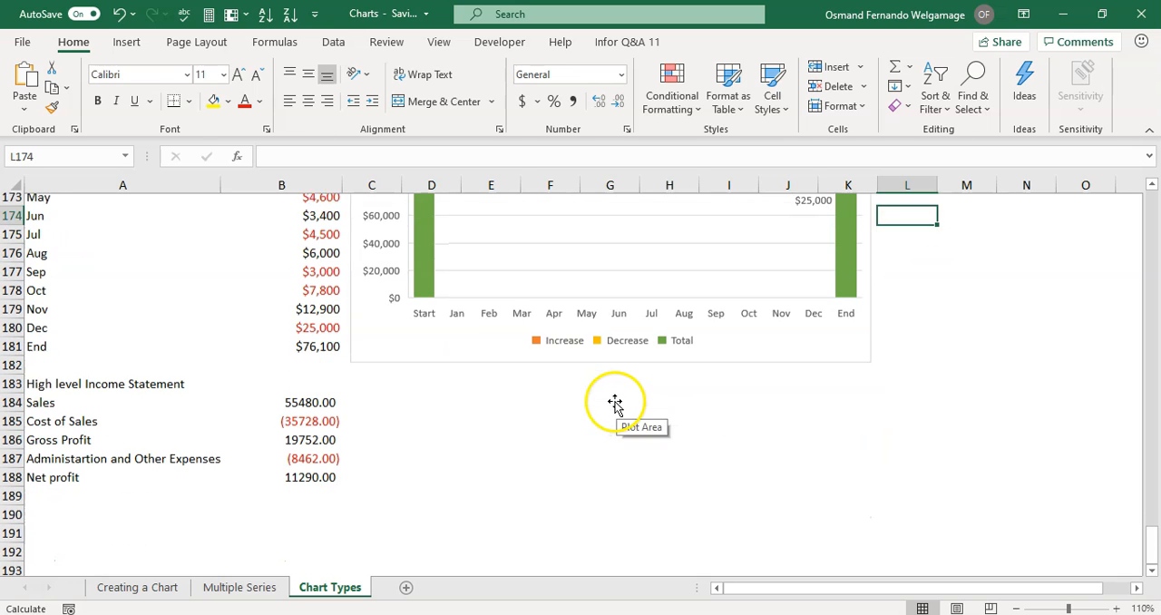
left_click(490, 427)
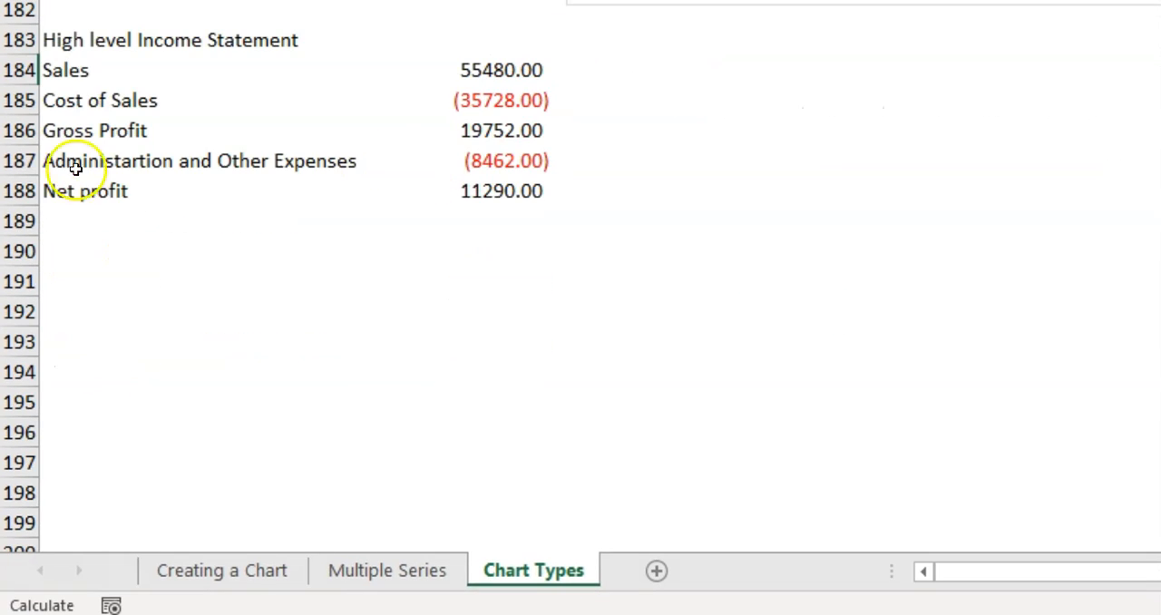
left_click_drag(87, 67, 421, 181)
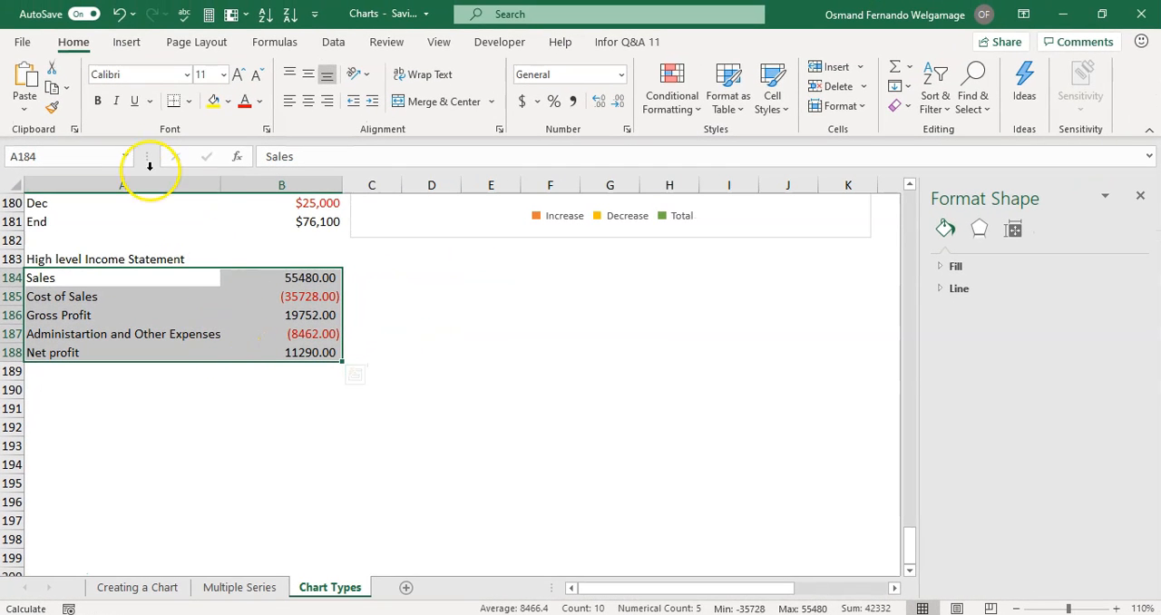
left_click(127, 42)
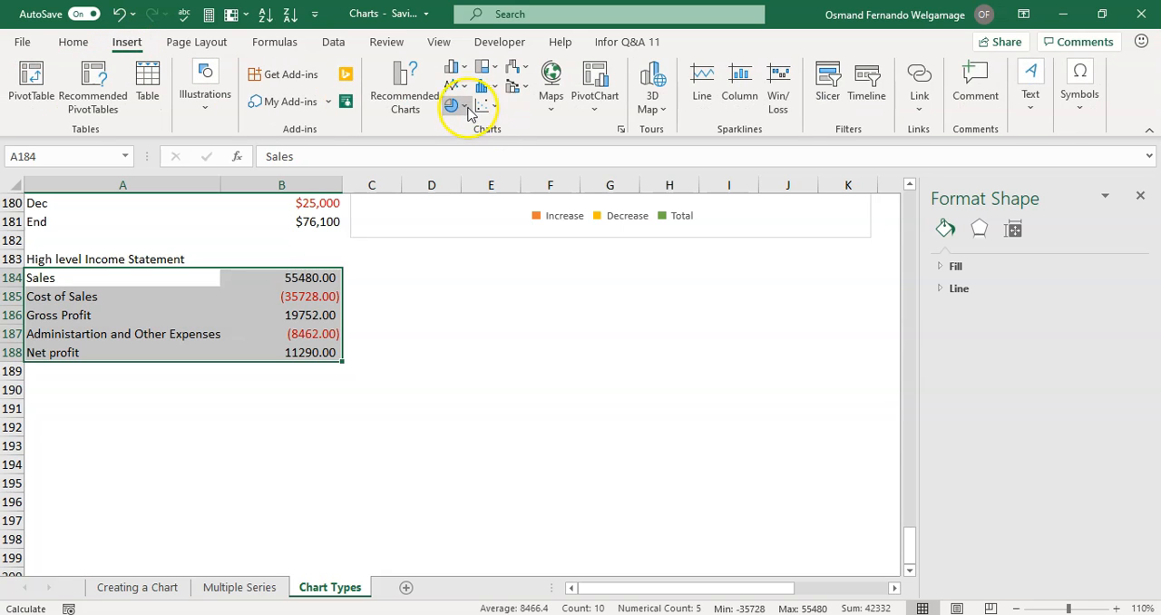
left_click(517, 72)
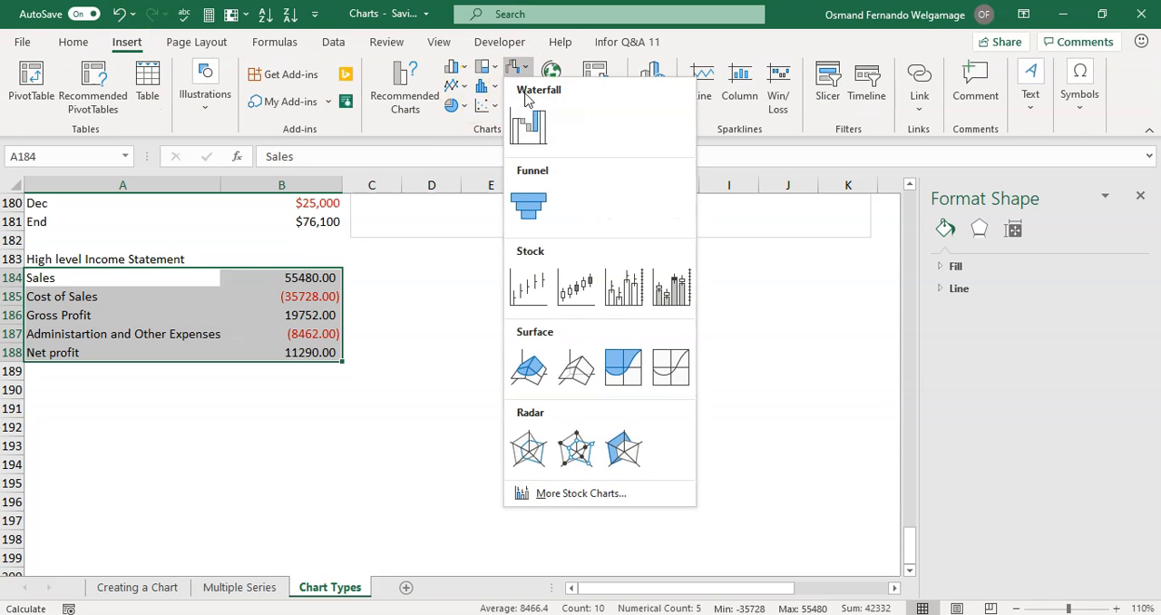
left_click(529, 116)
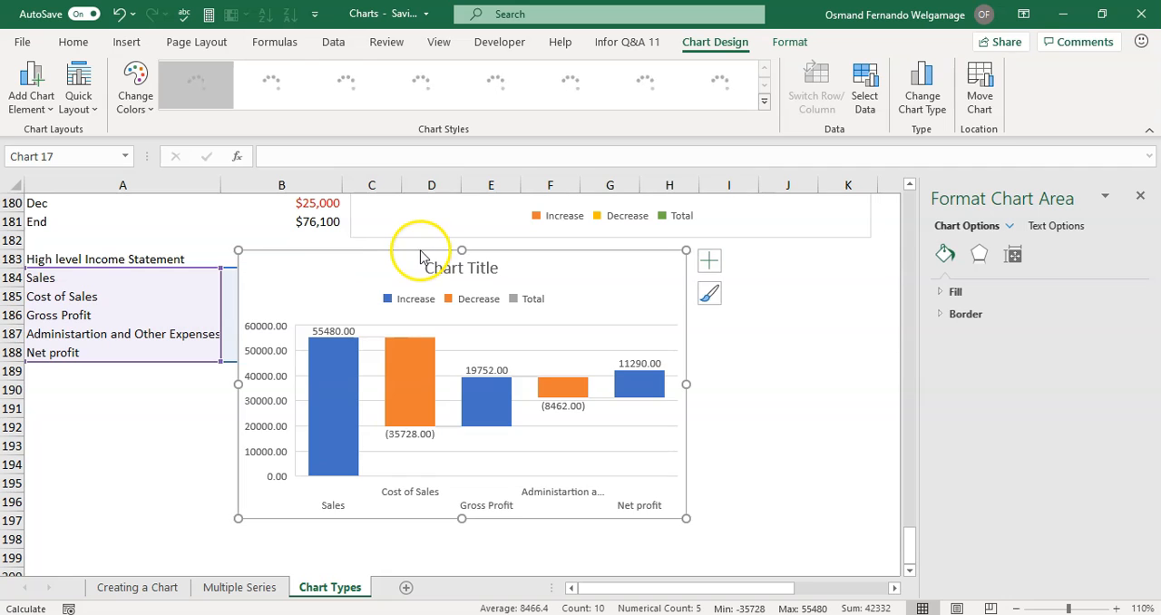
mouse_move(402, 252)
left_mouse_down()
mouse_move(452, 255)
mouse_move(435, 264)
mouse_move(395, 250)
left_mouse_up()
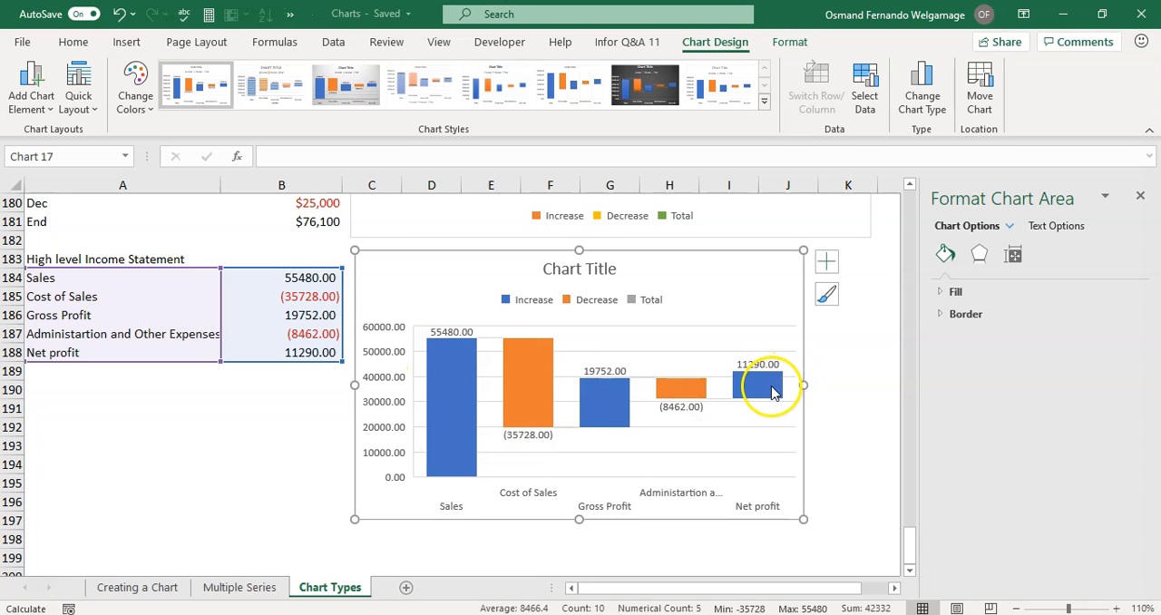
Set only the Gross Profit column of the income statement waterfall chart as a total.
left_click(606, 399)
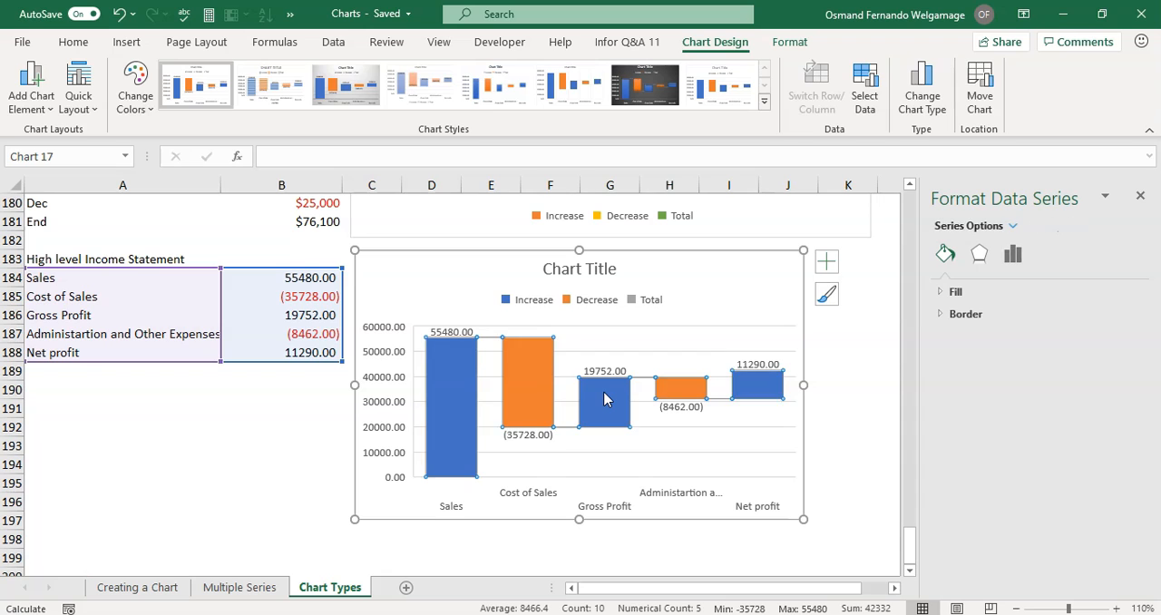
left_click(605, 399)
left_click(757, 397)
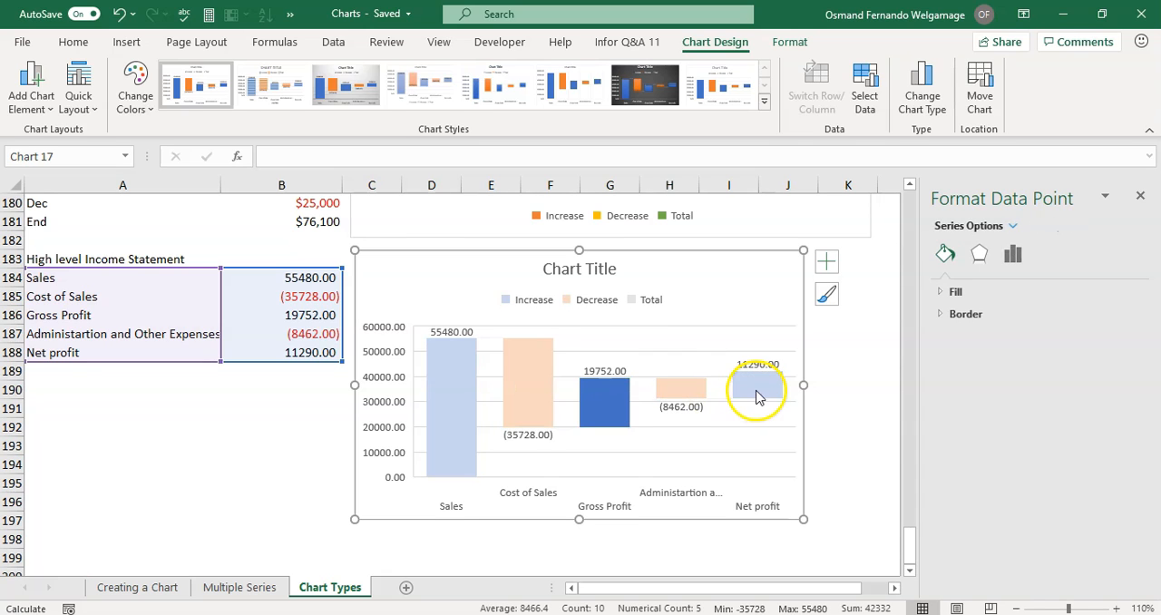
right_click(612, 399)
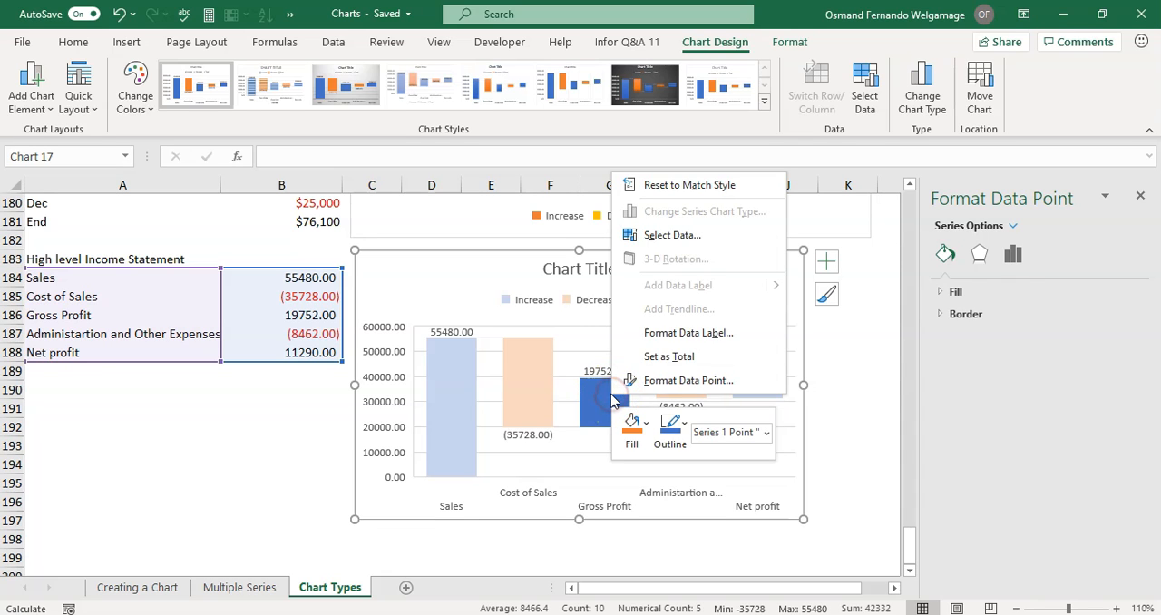
left_click(649, 361)
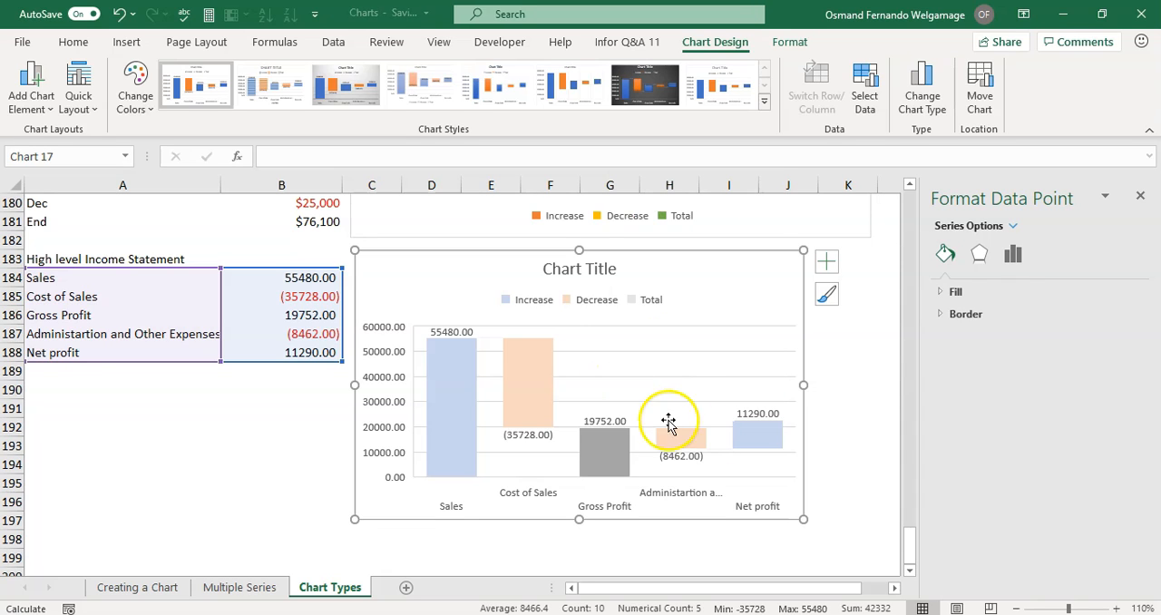
Set the Net profit column of the income statement waterfall chart as a total.
right_click(759, 444)
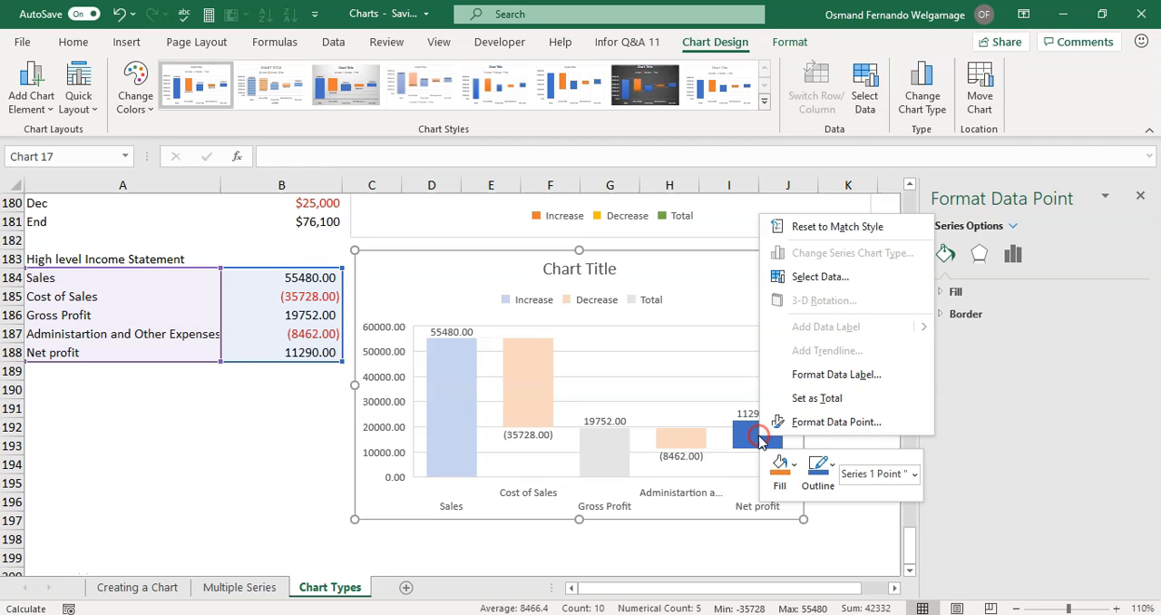
left_click(816, 417)
left_click(858, 427)
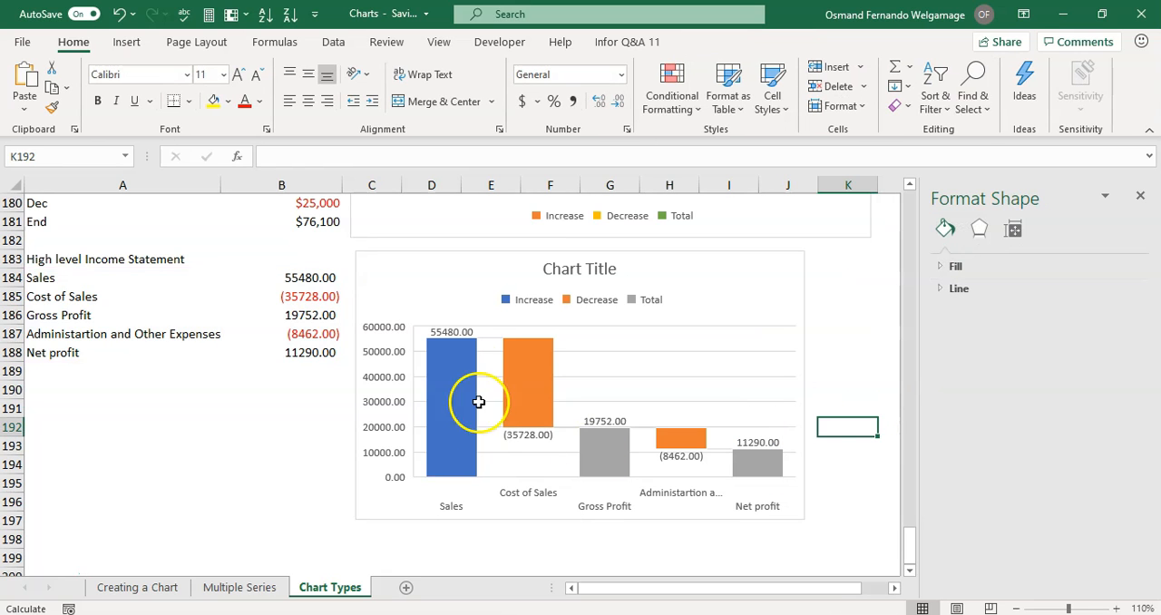
Nudge the income statement chart slightly up and left so it sits closer to the data and the cash flow chart.
mouse_move(531, 415)
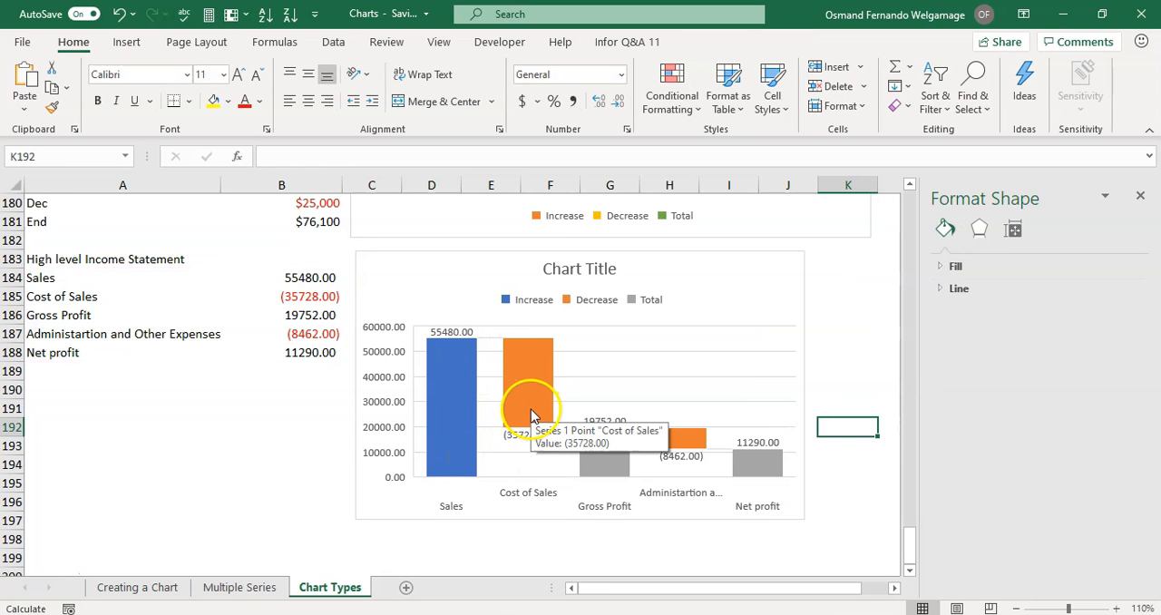
mouse_move(607, 469)
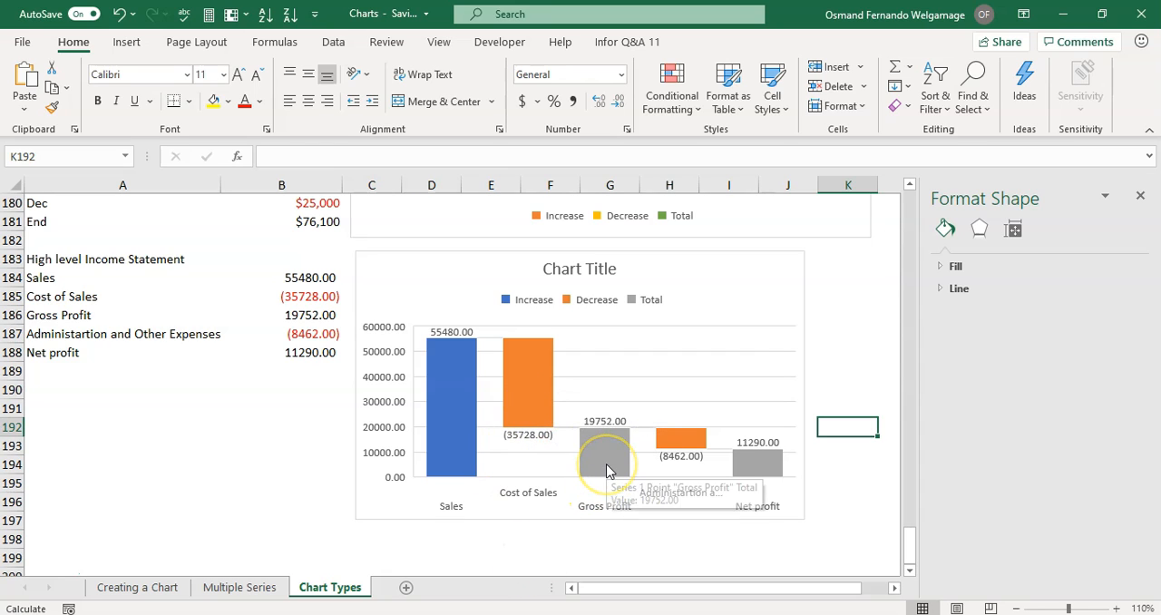
mouse_move(695, 444)
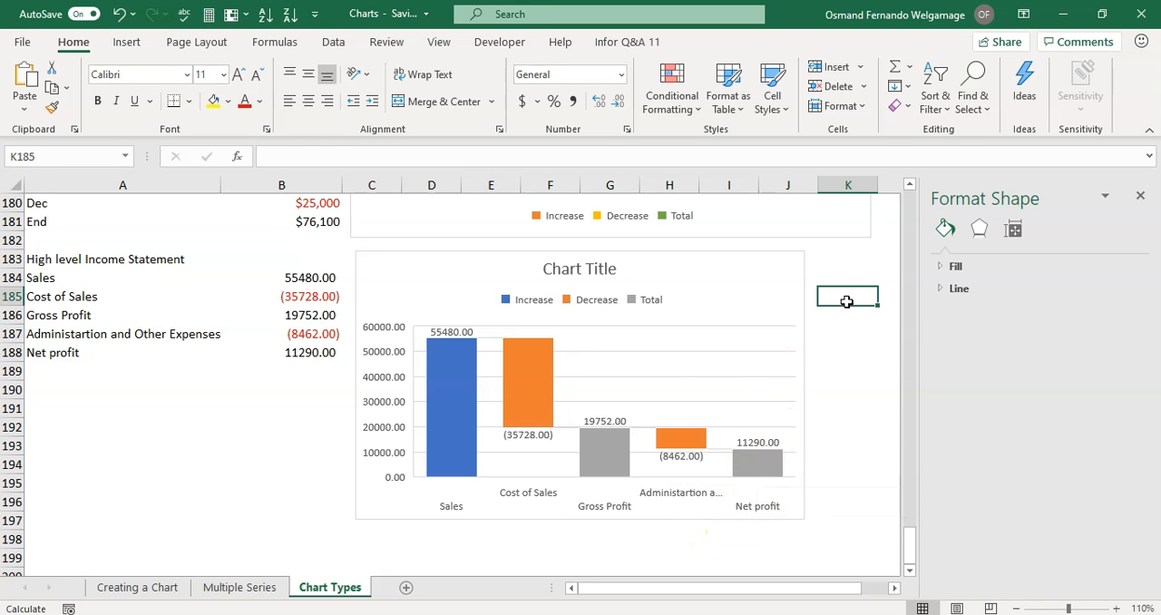
left_click(653, 252)
left_click_drag(653, 251, 648, 248)
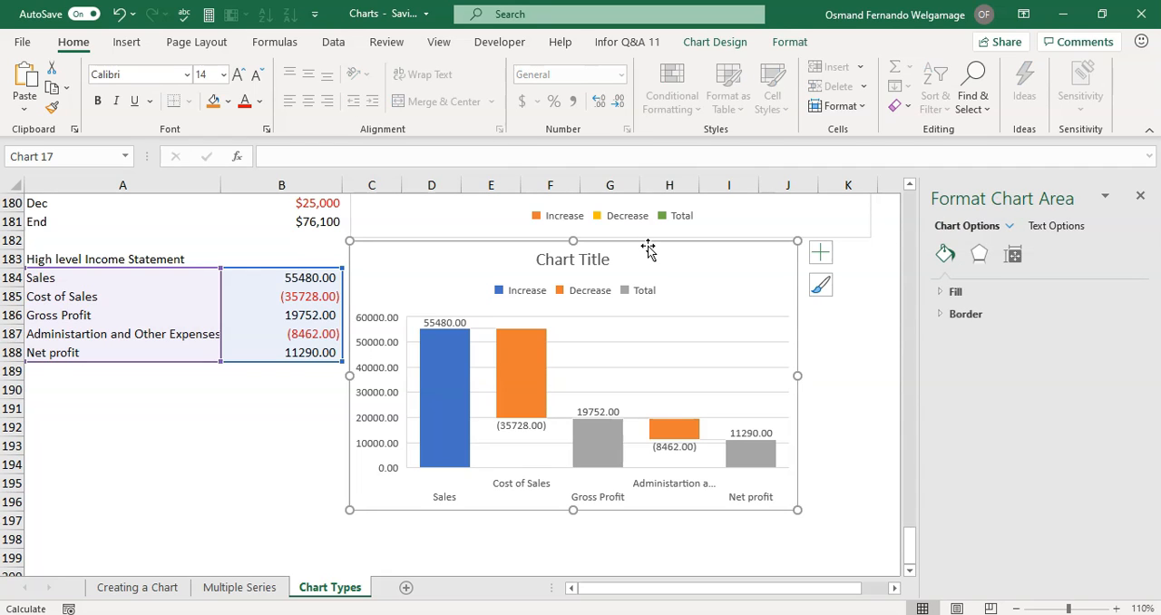